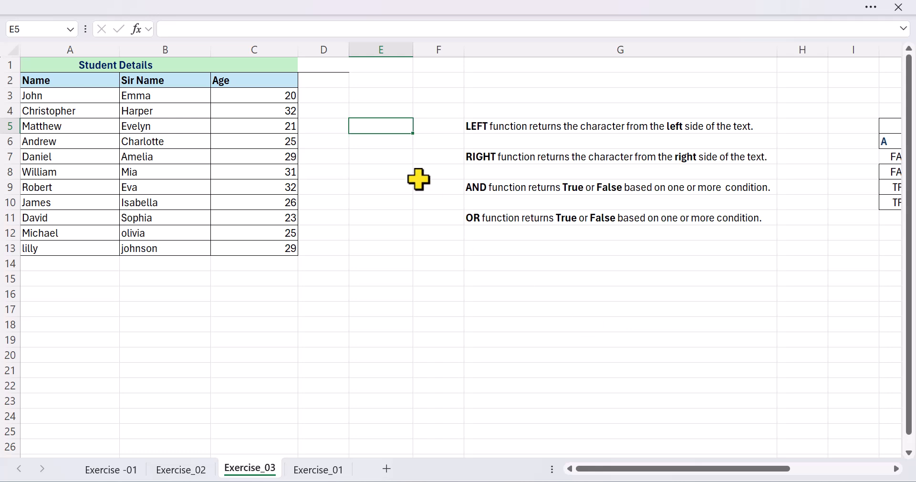
- Enter a LEFT formula in E5 that extracts the first 4 characters of the name in A4
text(=left()
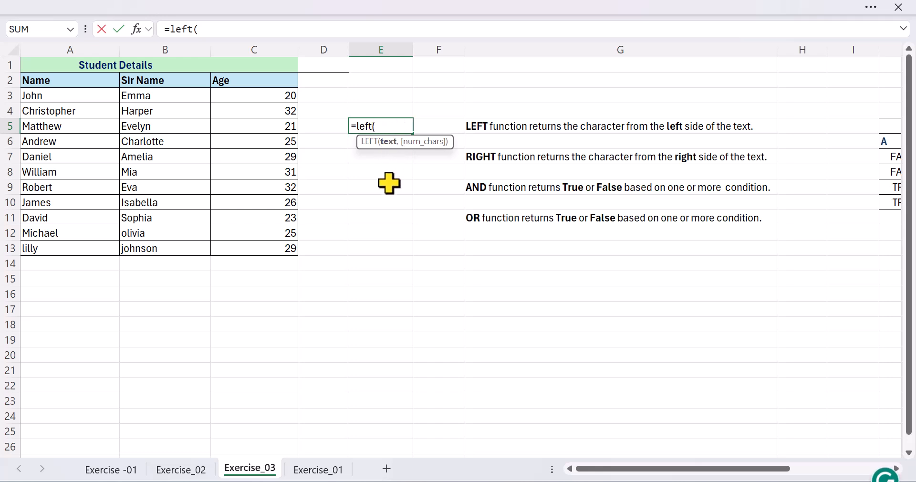
click(86, 114)
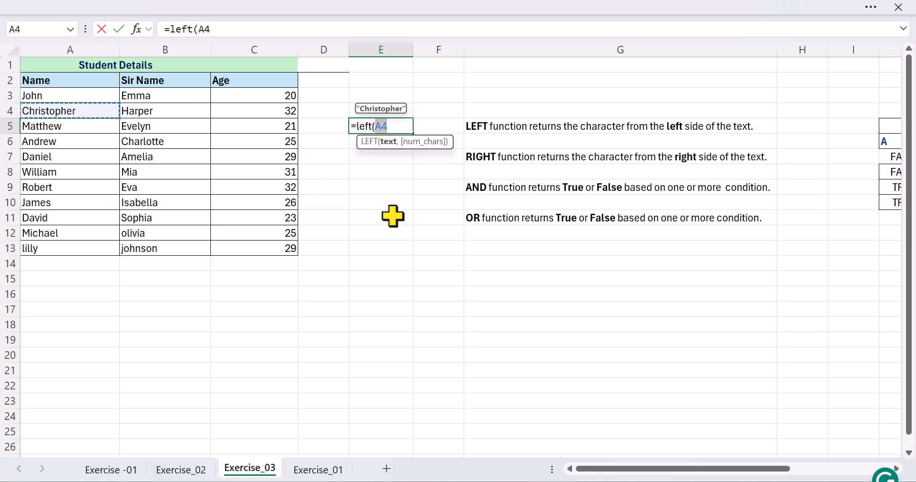
text(,)
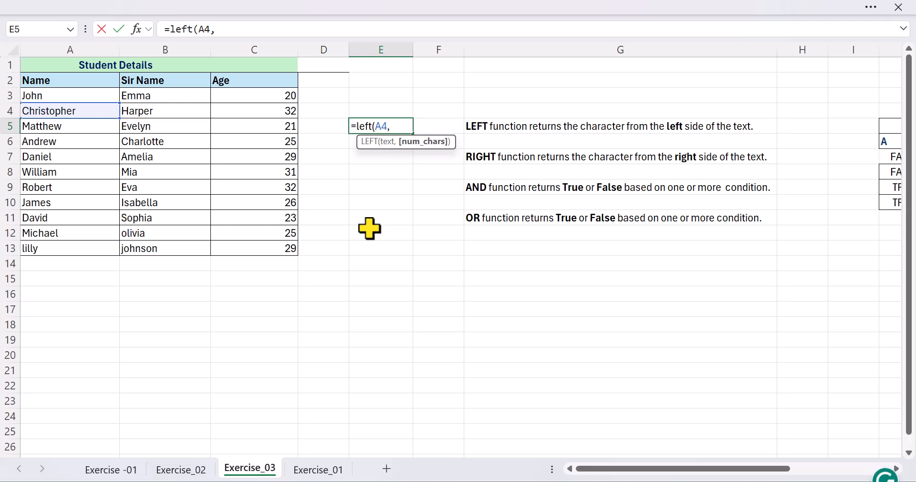
text(4))
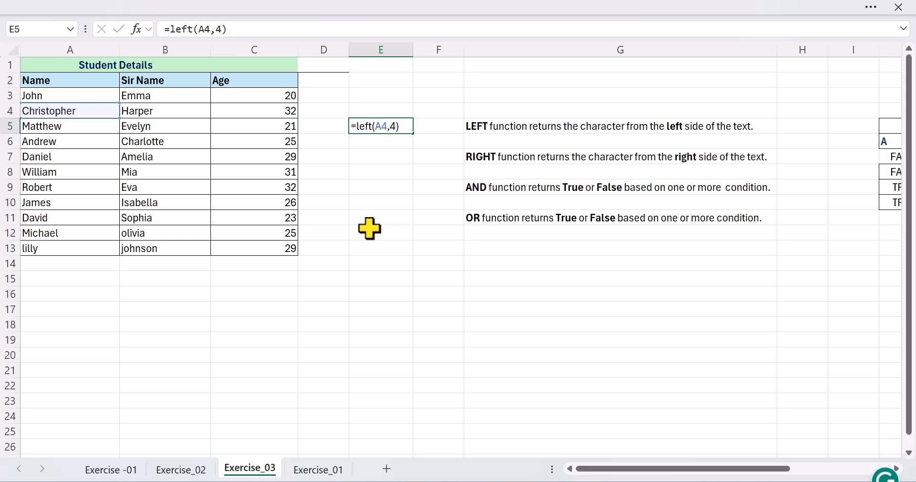
key(Return)
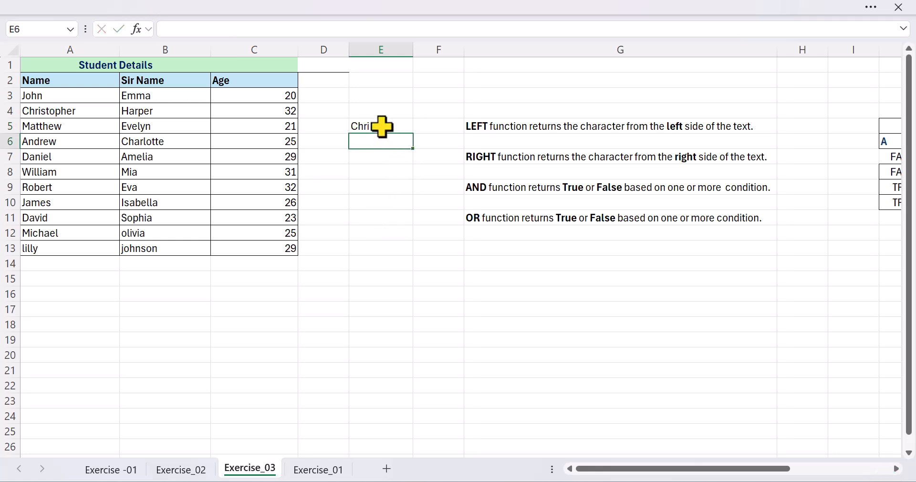
- Enter a RIGHT formula in E7 that extracts the last 4 characters of the name in A4
click(388, 157)
text(=)
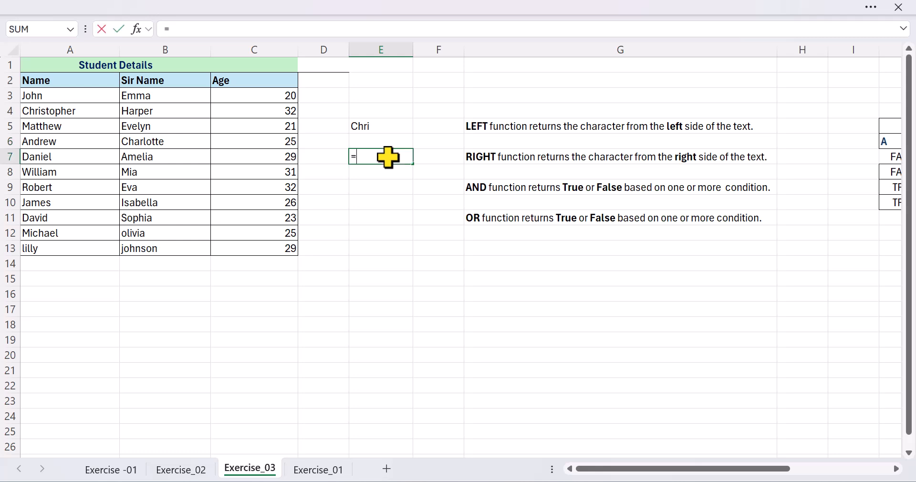
text(right()
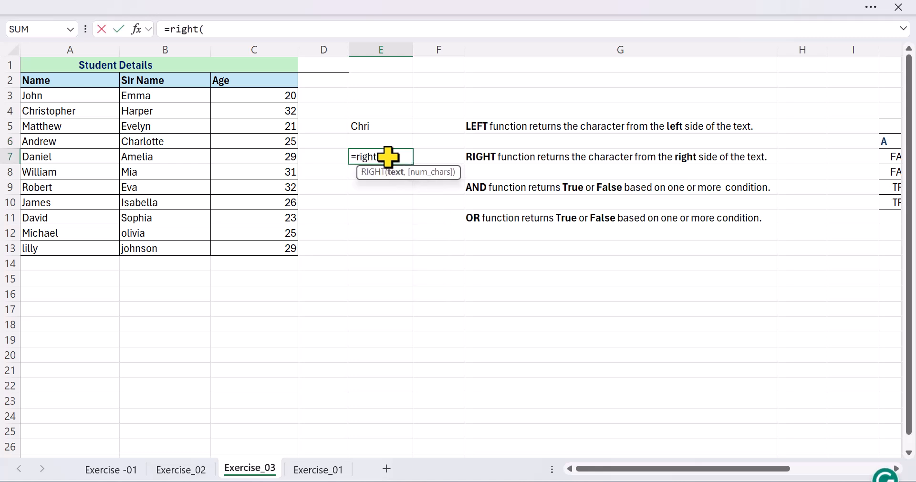
click(95, 109)
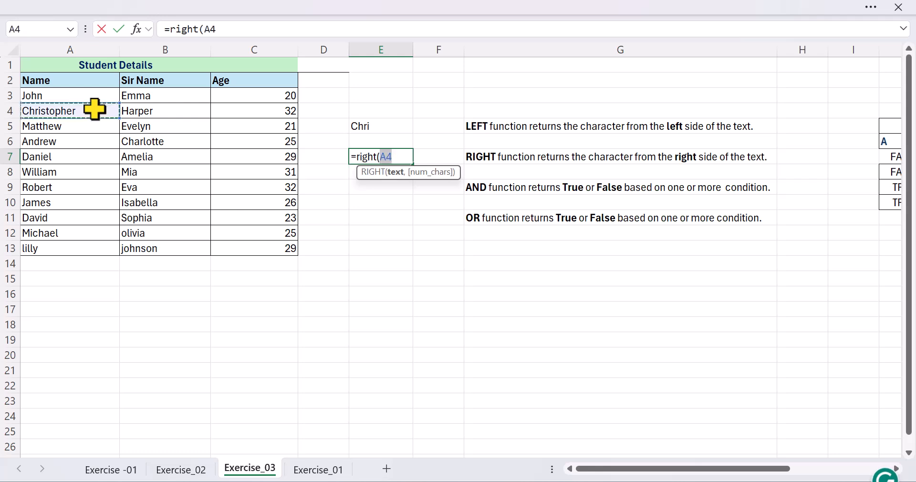
text(,)
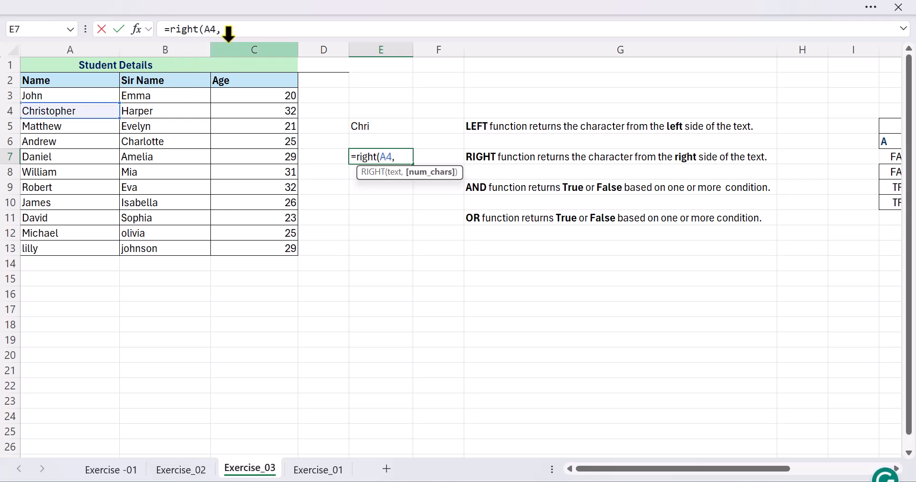
click(237, 34)
text(4))
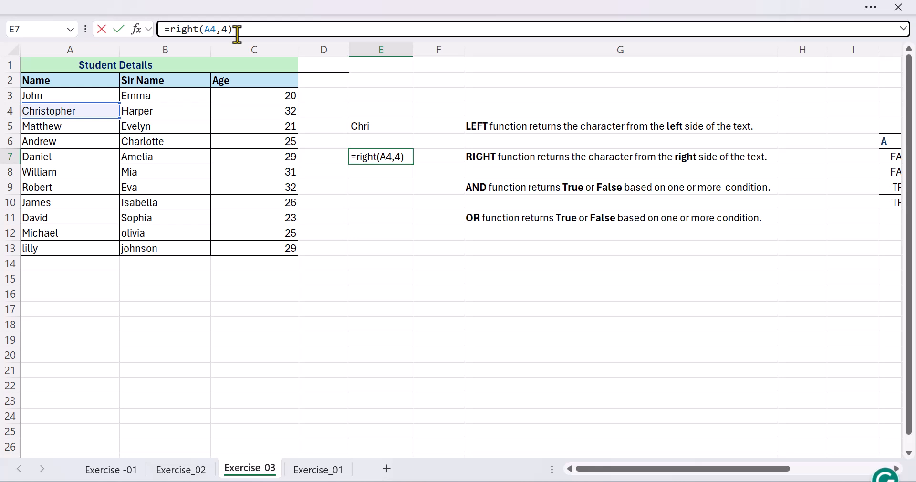
key(Return)
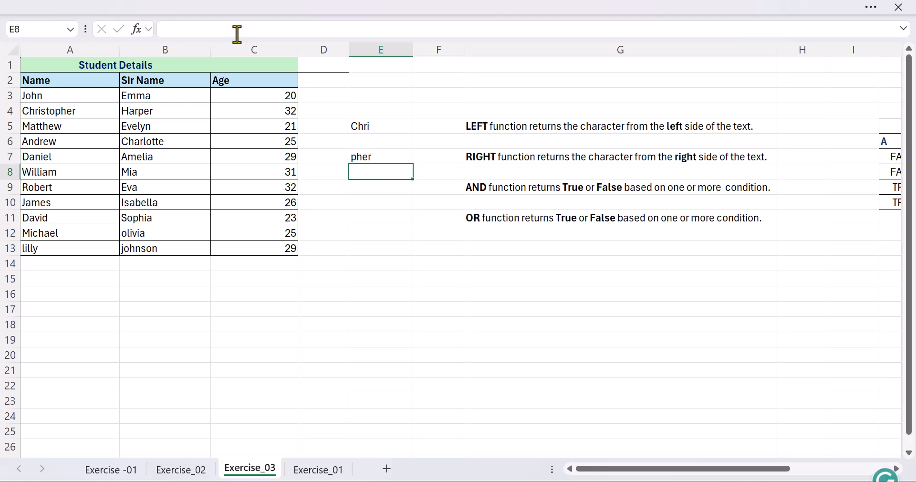
click(384, 157)
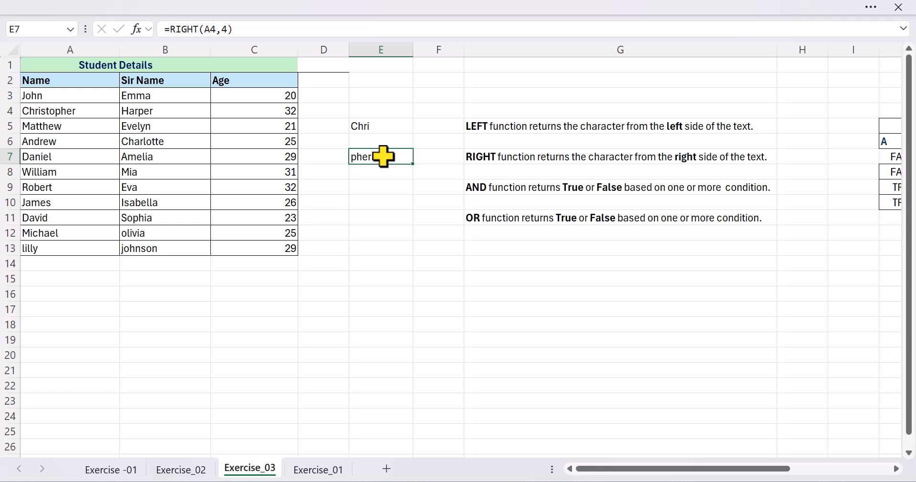
- Enter an AND formula in D15 testing that B3 equals its own surname as quoted text and that C3>C4
click(329, 281)
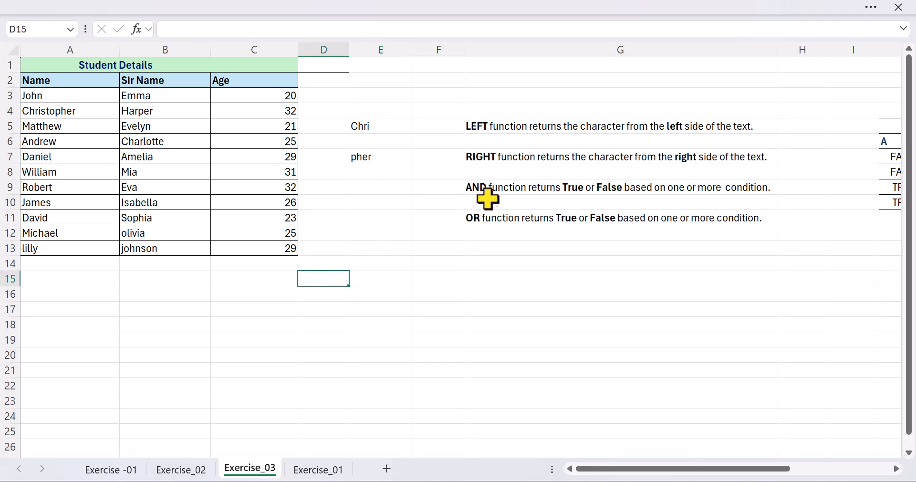
text(=and()
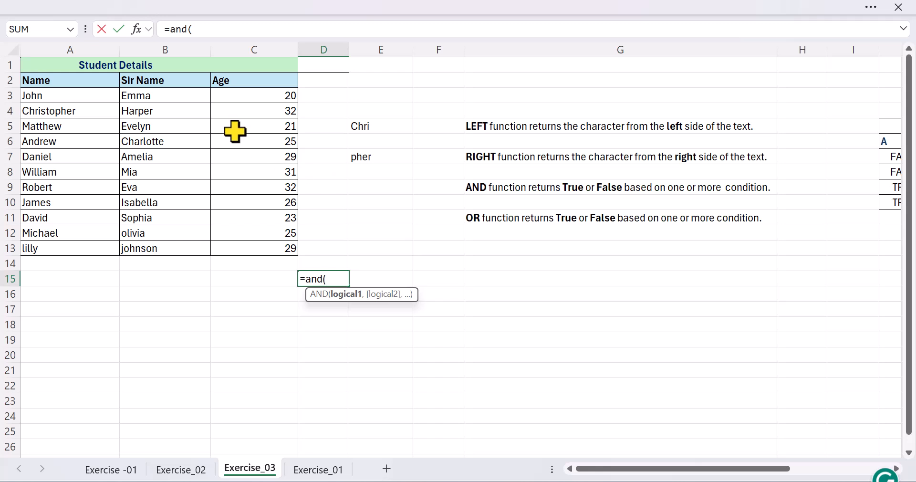
click(190, 97)
text(="Emma",)
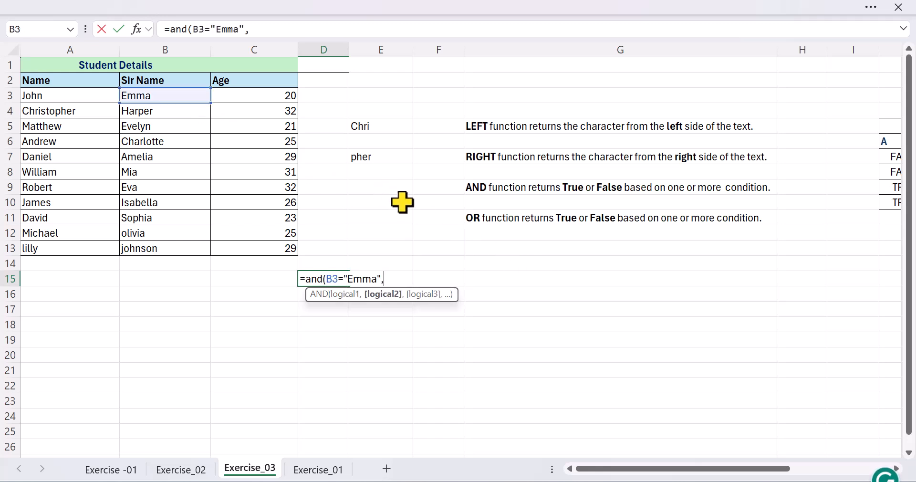
click(280, 94)
text(>)
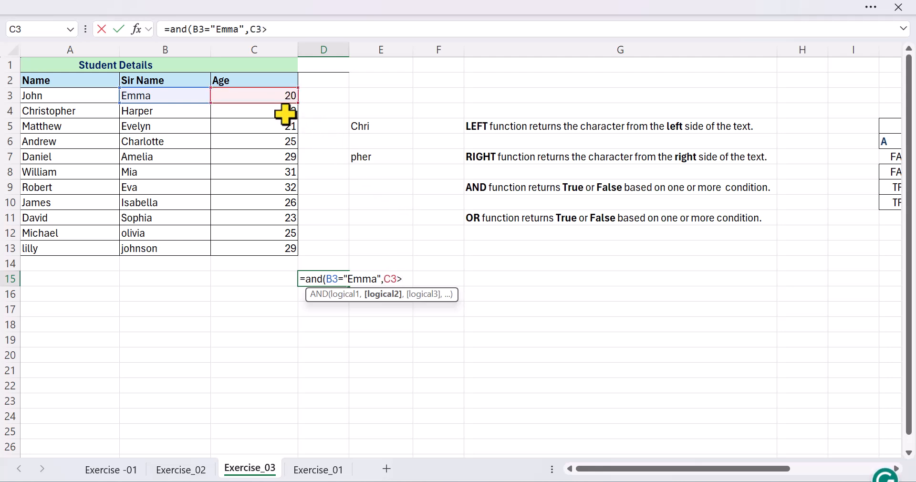
click(283, 112)
text())
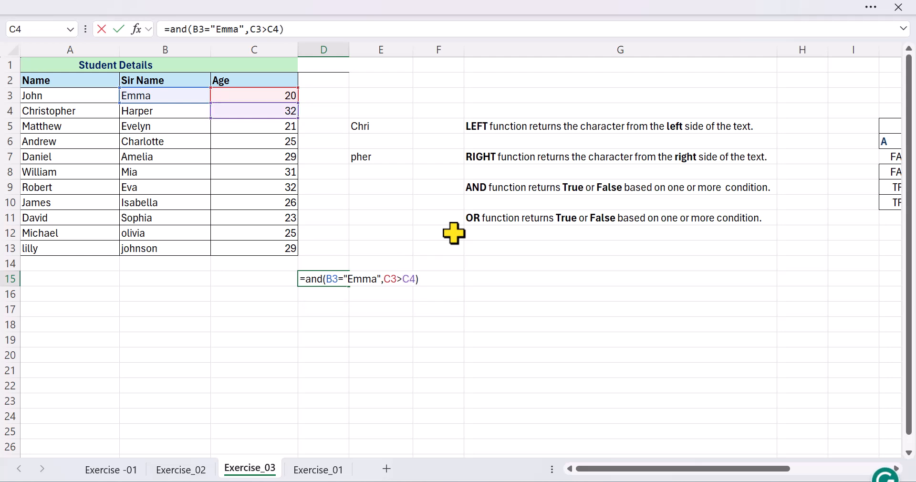
key(Return)
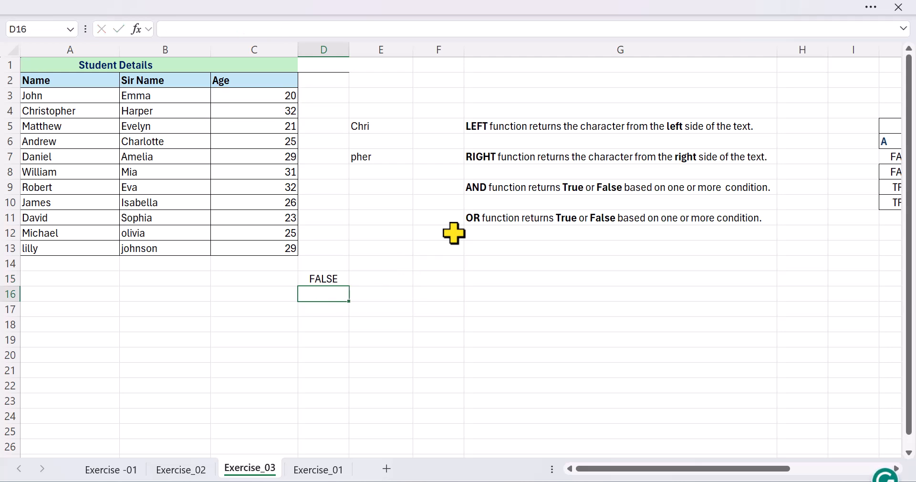
- Check the AND formula's result in D15 against the AND truth table in columns N to P
click(338, 279)
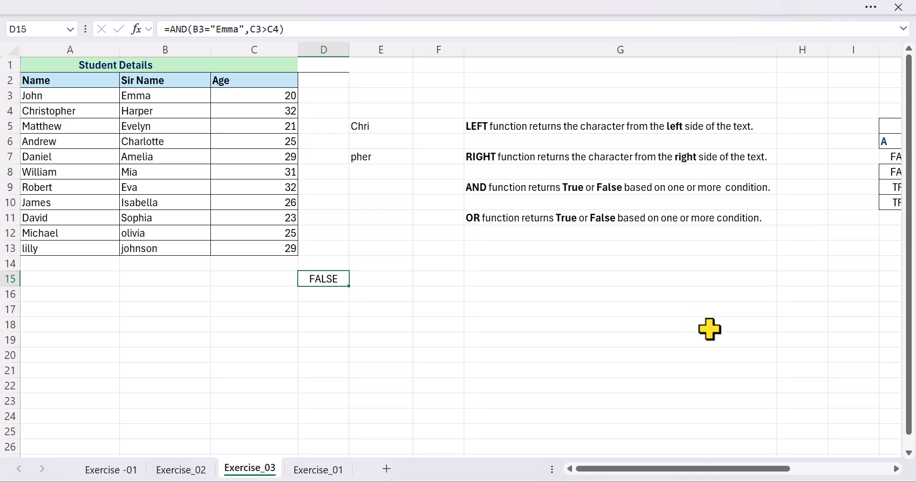
scroll(795, 341, right, 5)
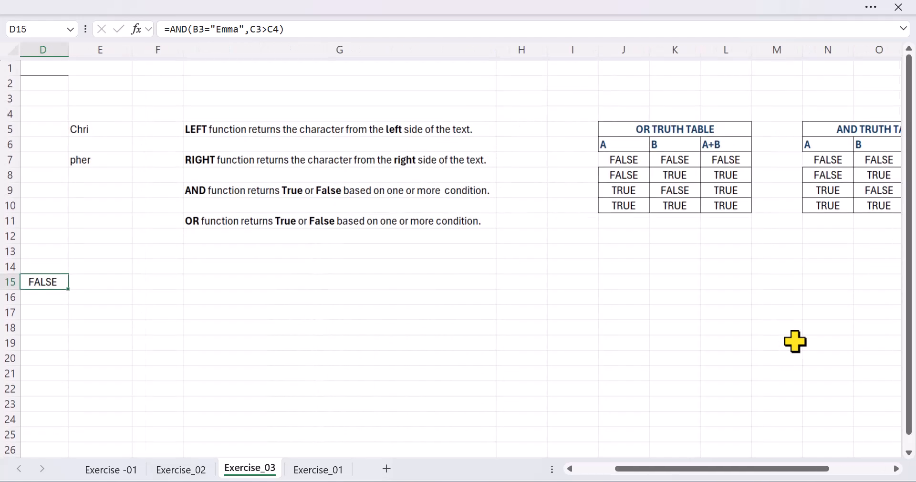
scroll(795, 342, right, 3)
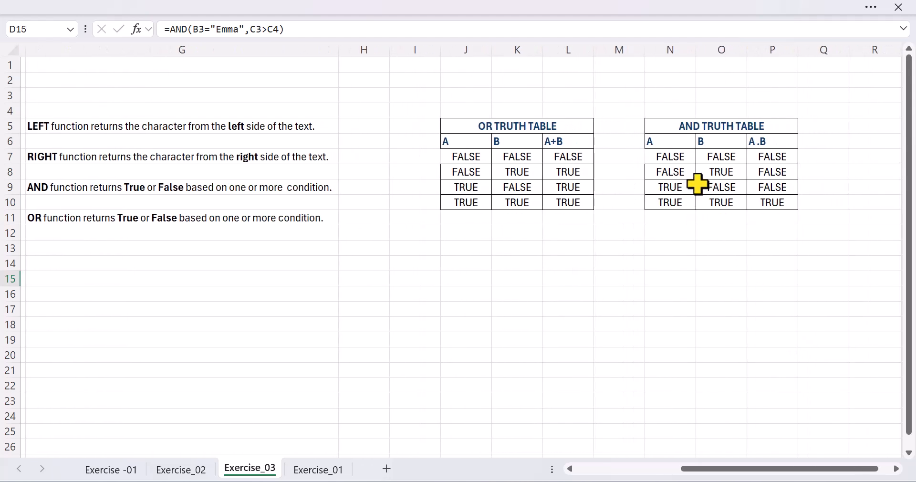
click(772, 188)
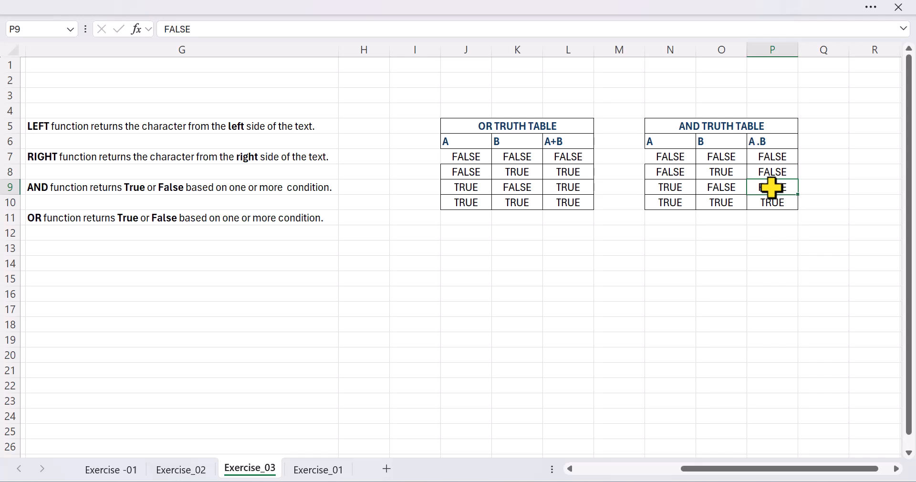
scroll(503, 309, left, 6)
click(318, 279)
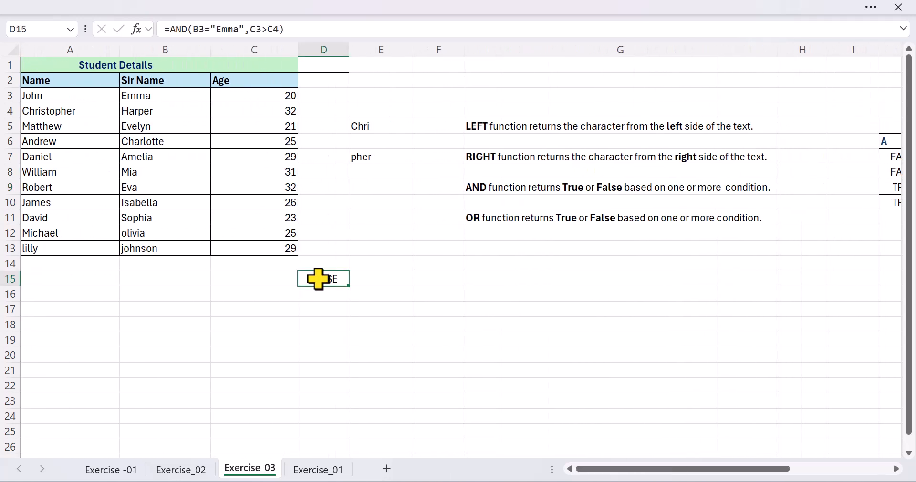
- Enter the formula =or(C8>C9,C5>C6) in D17 to test two age comparisons
click(319, 310)
text(=or()
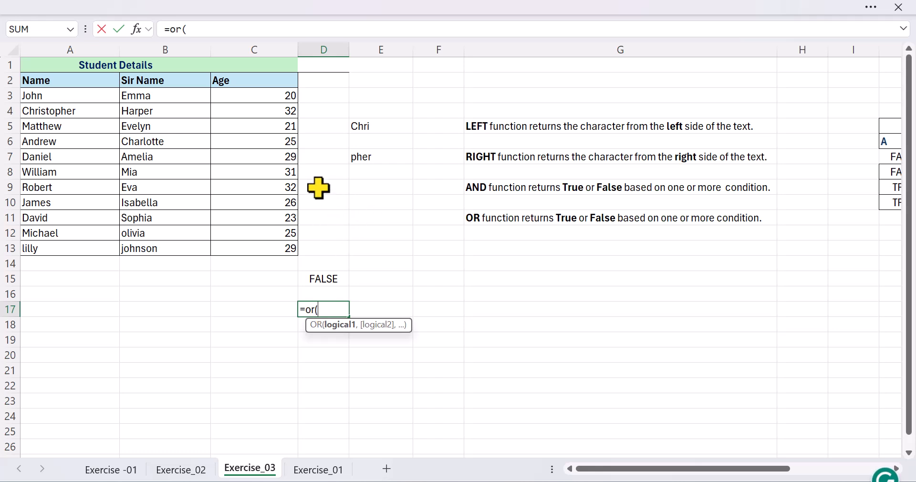
click(286, 172)
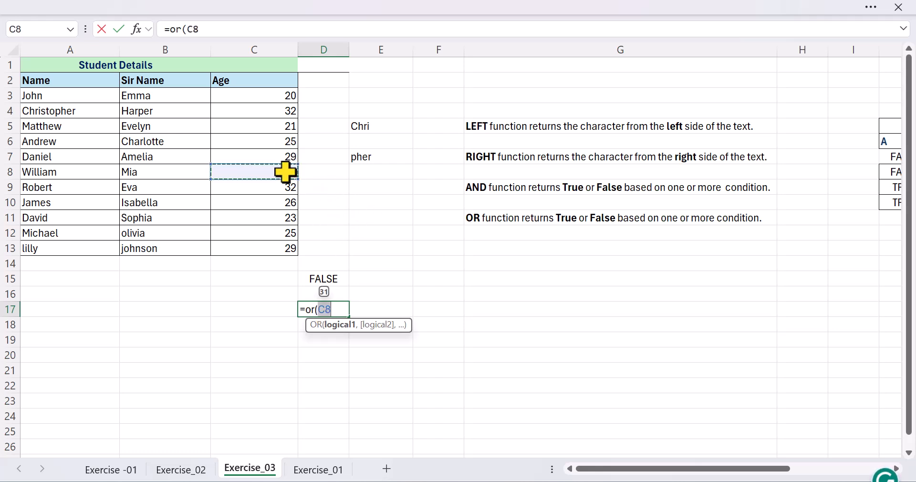
text(>)
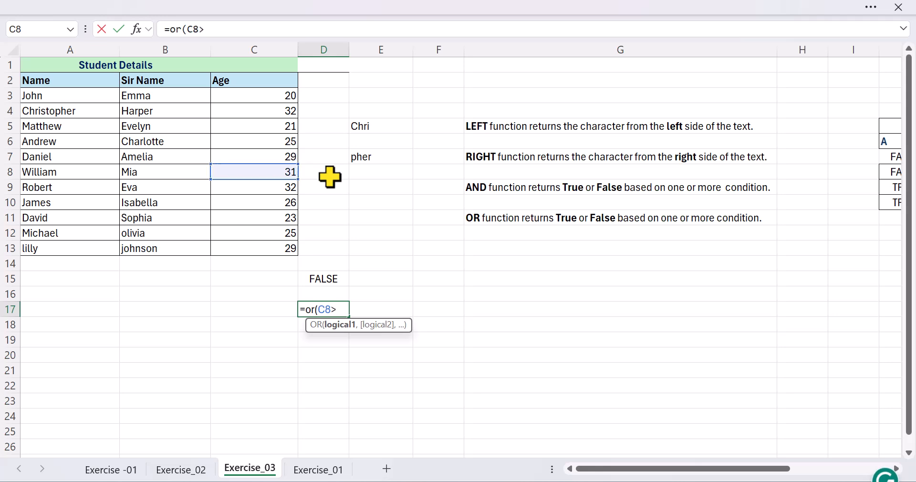
click(284, 187)
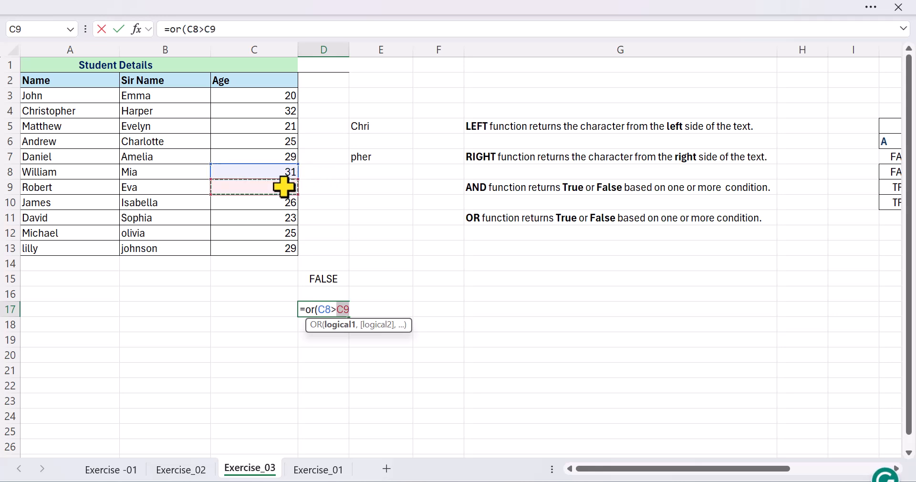
text(,)
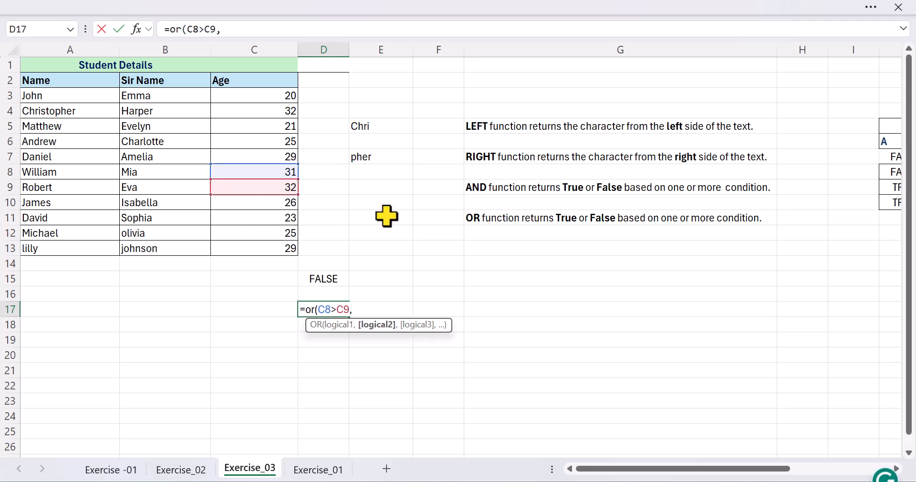
click(281, 125)
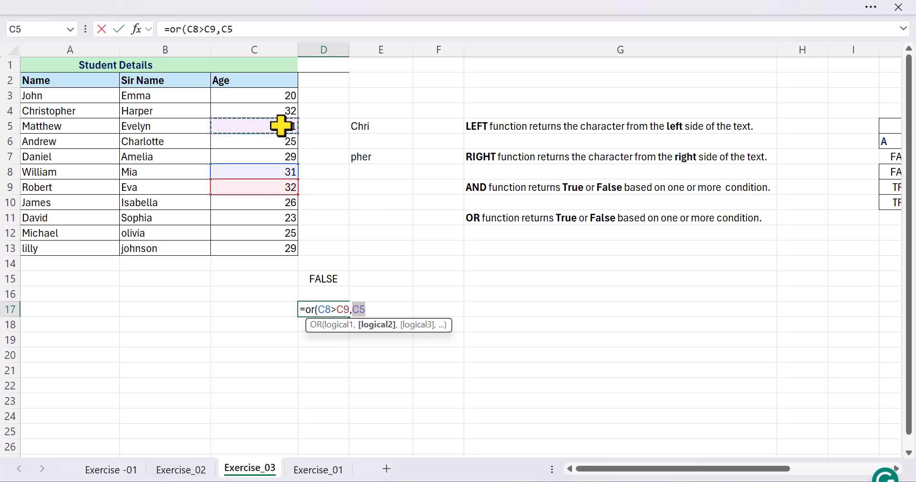
text(>)
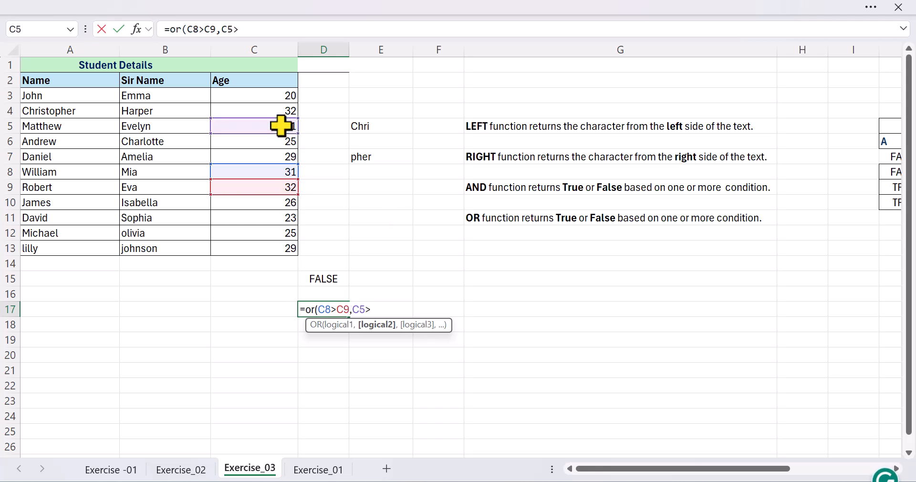
click(280, 142)
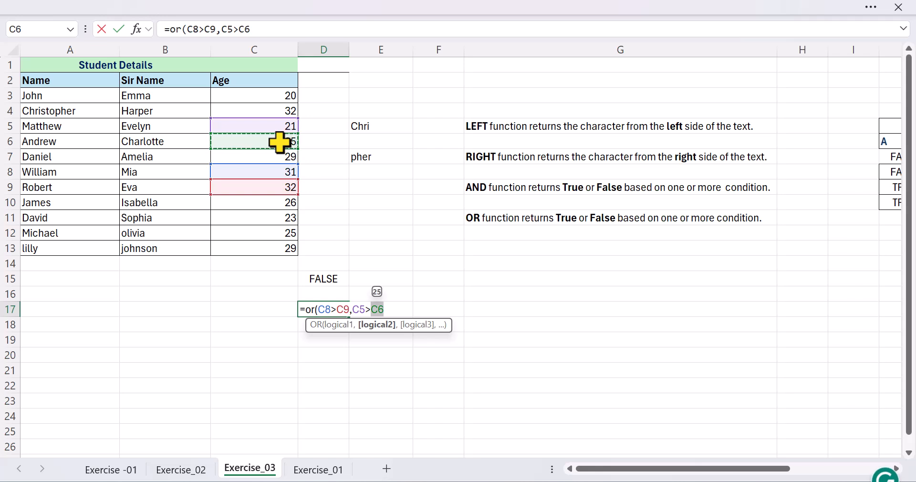
text())
key(Return)
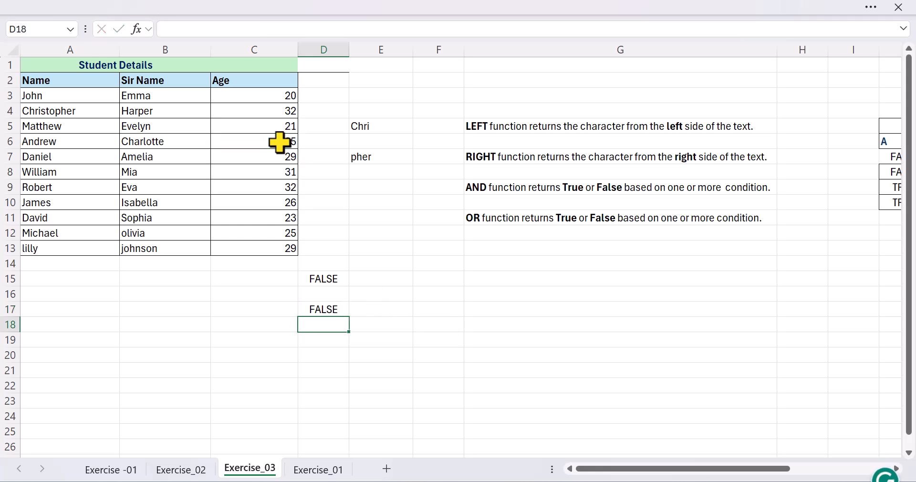
- Check the OR formula's result in D17 against the OR truth table in columns J to L
click(324, 308)
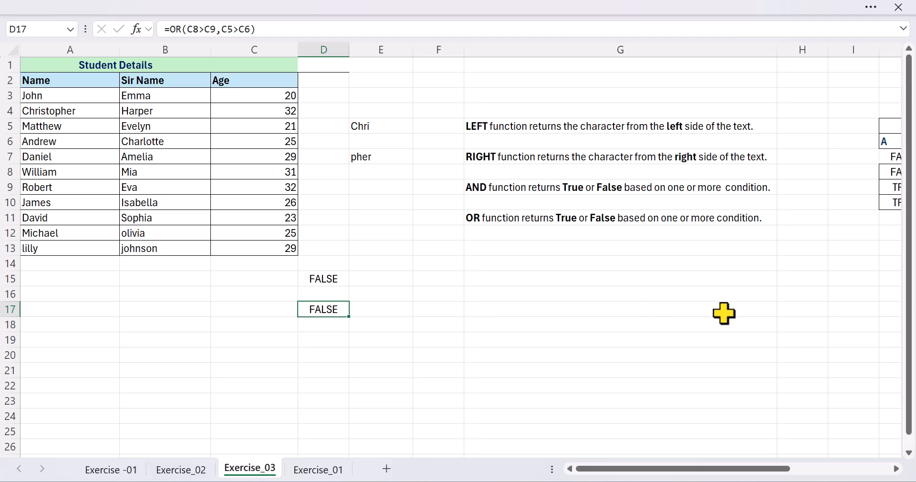
scroll(724, 313, right, 5)
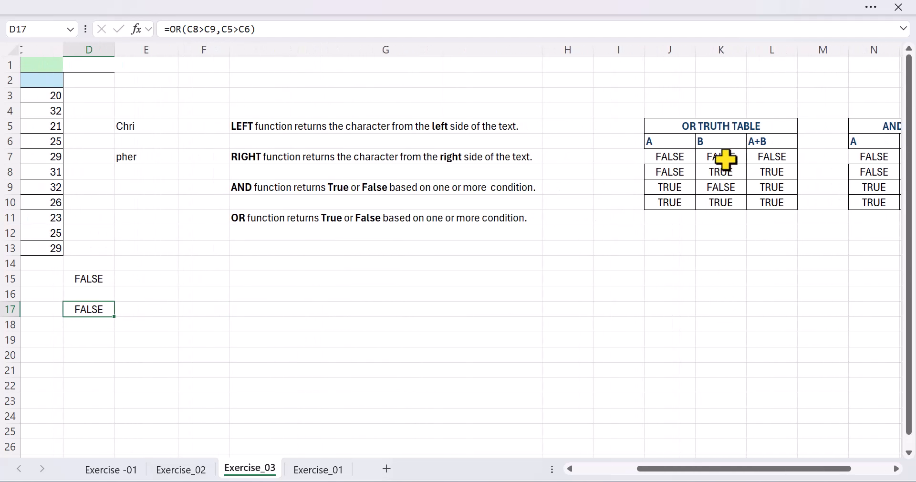
scroll(700, 286, right, 3)
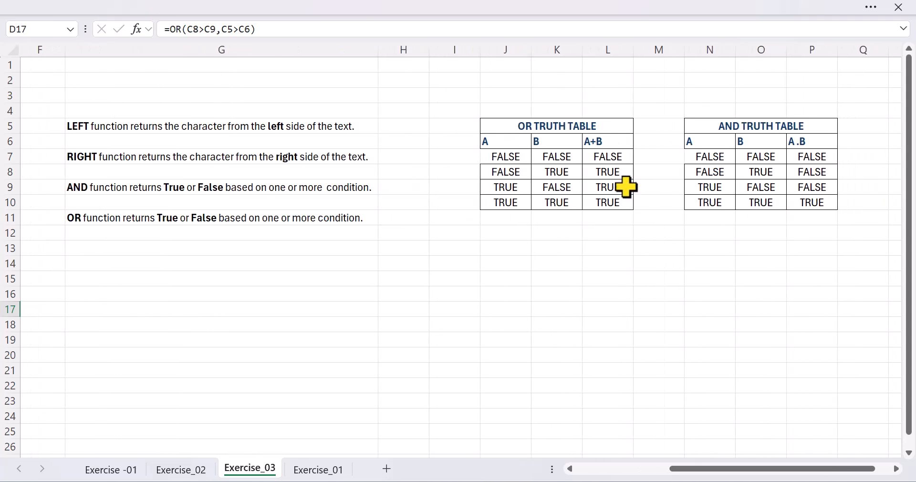
scroll(517, 278, left, 5)
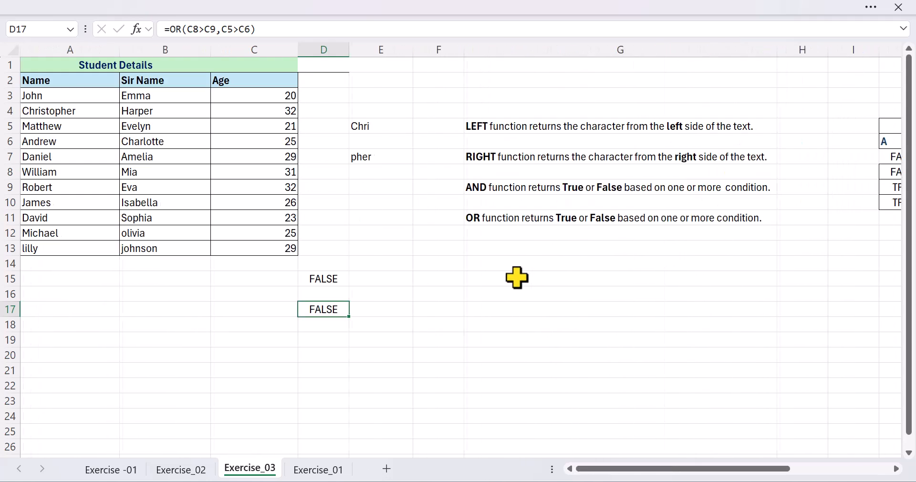
scroll(805, 305, right, 3)
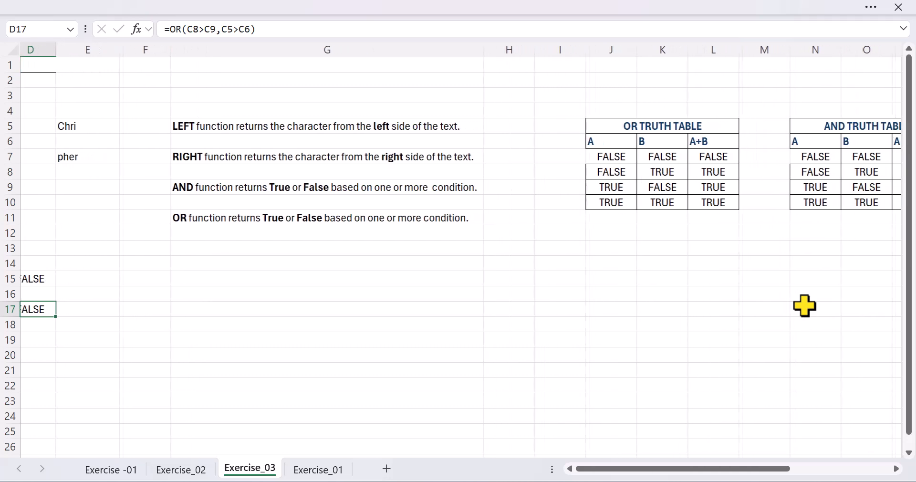
scroll(805, 306, left, 3)
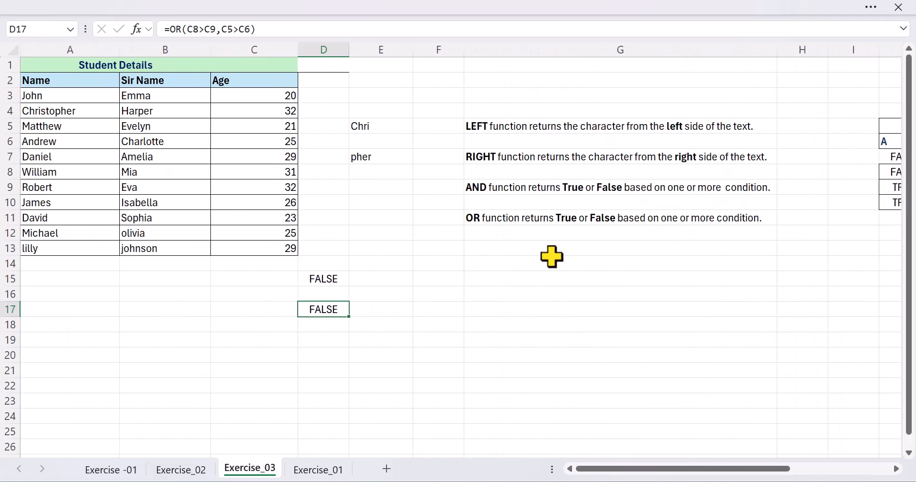
- Switch to the Exercise_01 sheet and clear the existing NPV formula from cell B5
key(ctrl+Page_Down)
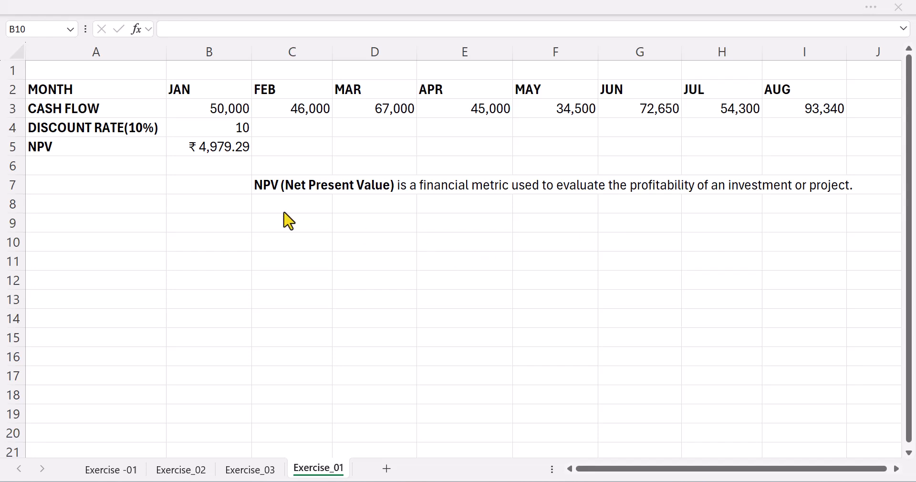
click(209, 146)
drag(245, 29, 164, 29)
key(BackSpace)
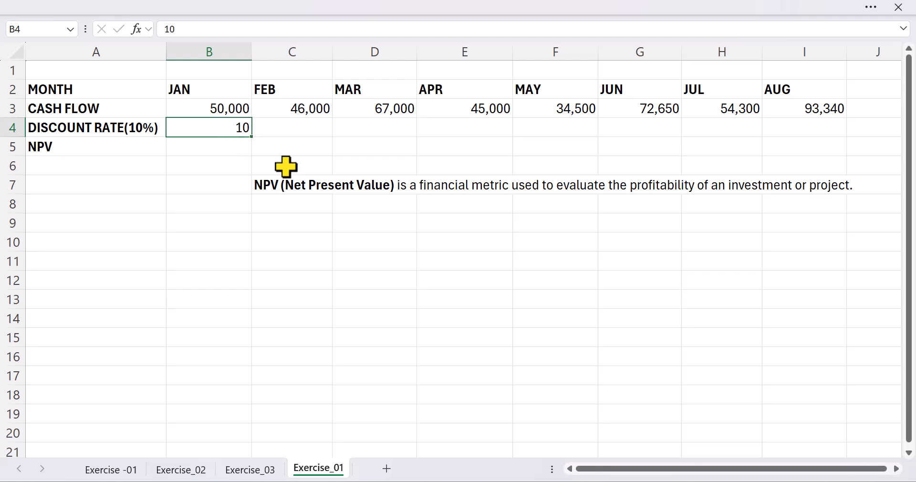
- Enter an NPV formula in B5 using B4 as the rate and the cash flows B3:I3 as values, and reselect the cell
click(200, 149)
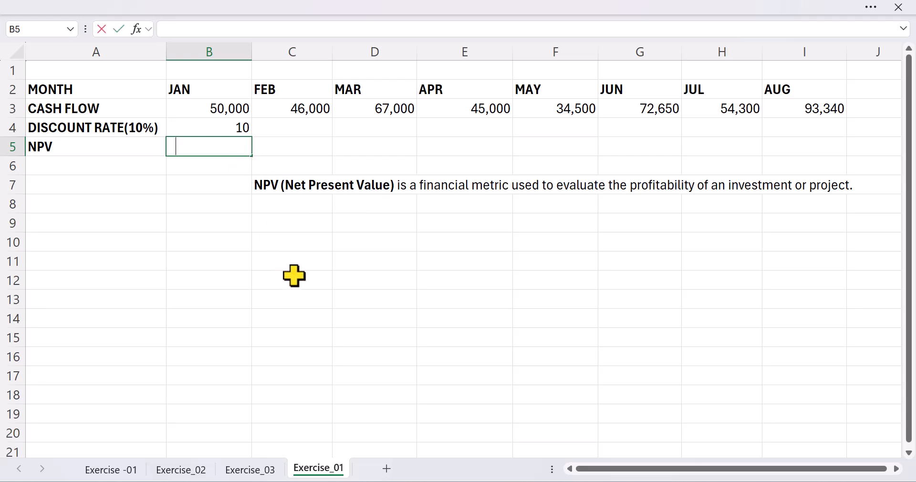
text(=npv()
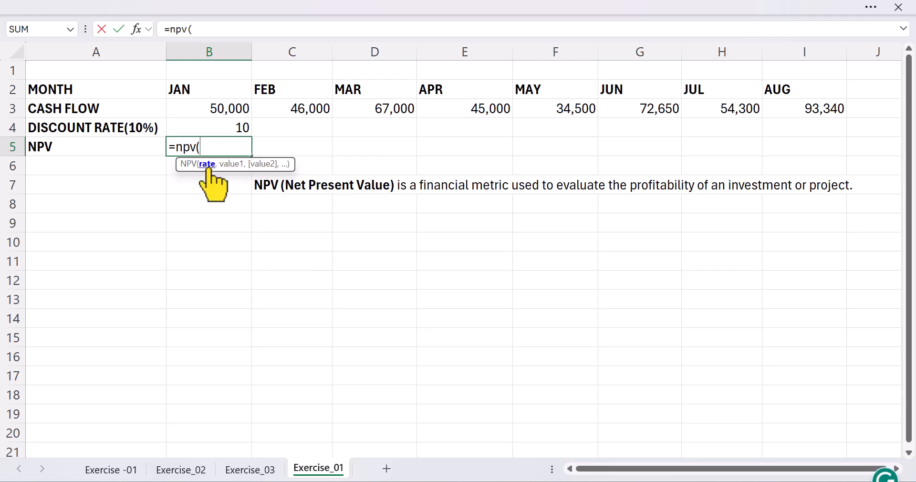
click(238, 129)
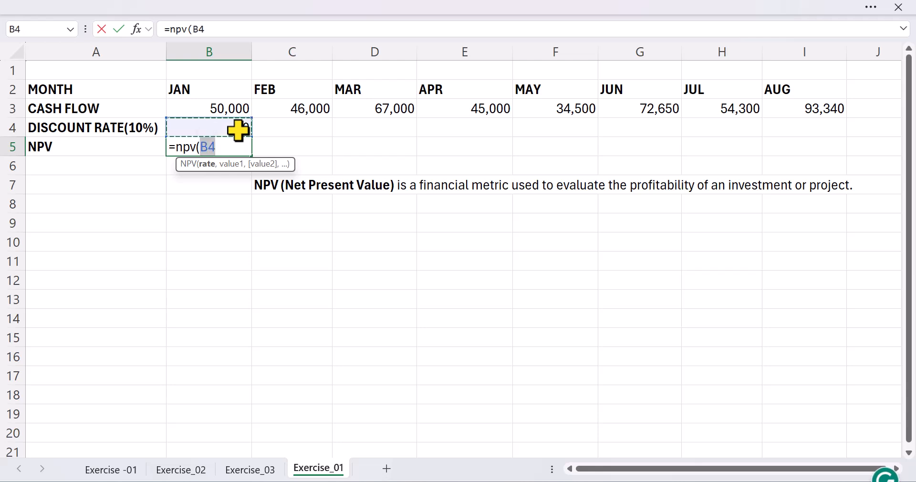
text(,)
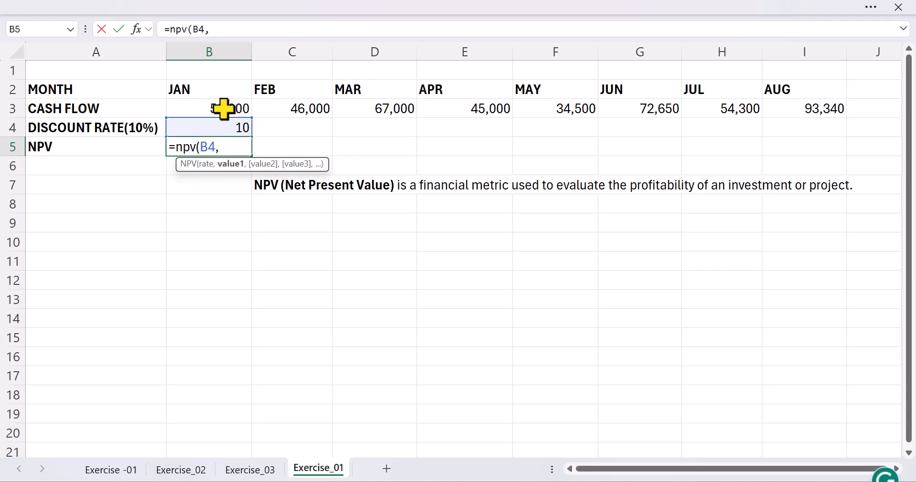
click(223, 109)
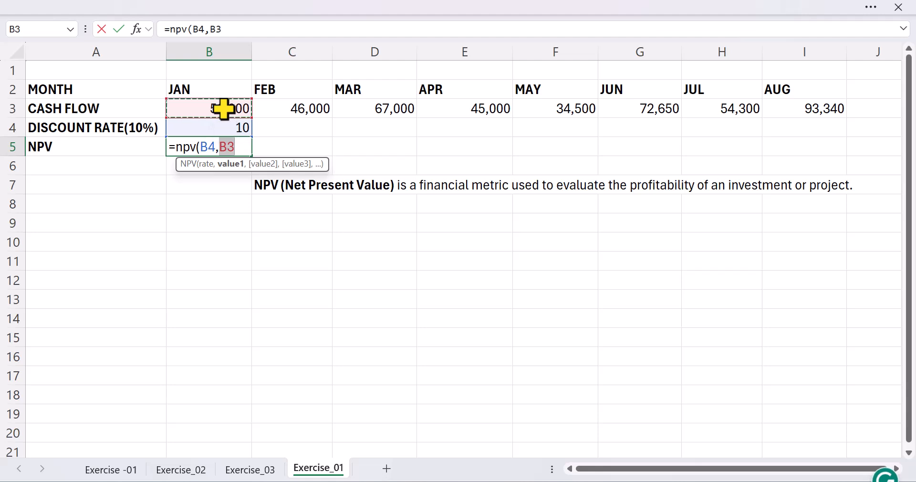
key(ctrl+shift+Right)
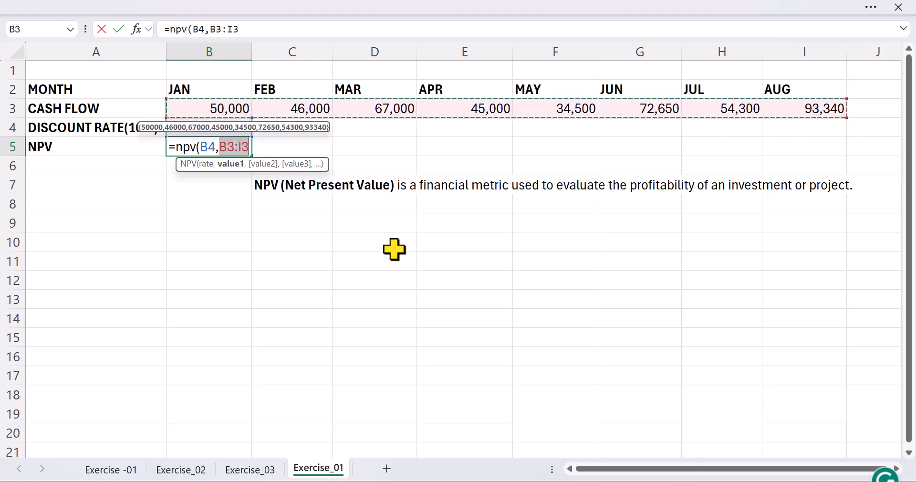
key(Return)
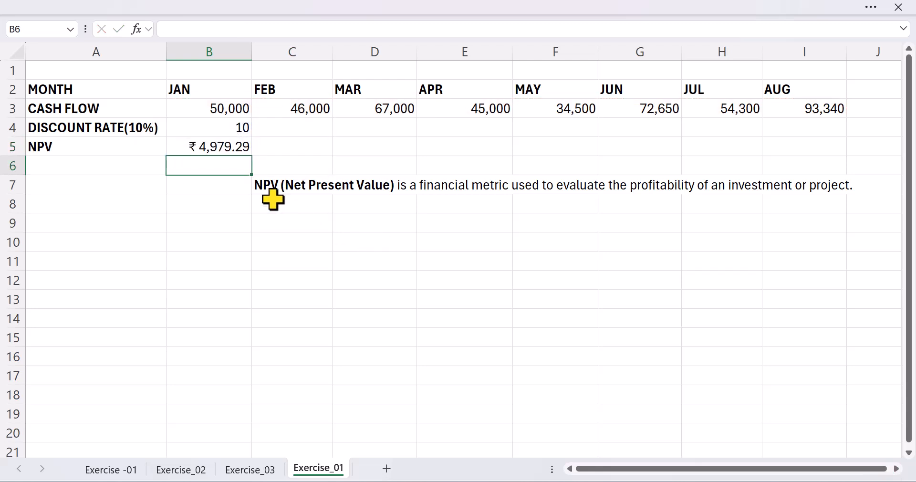
click(230, 149)
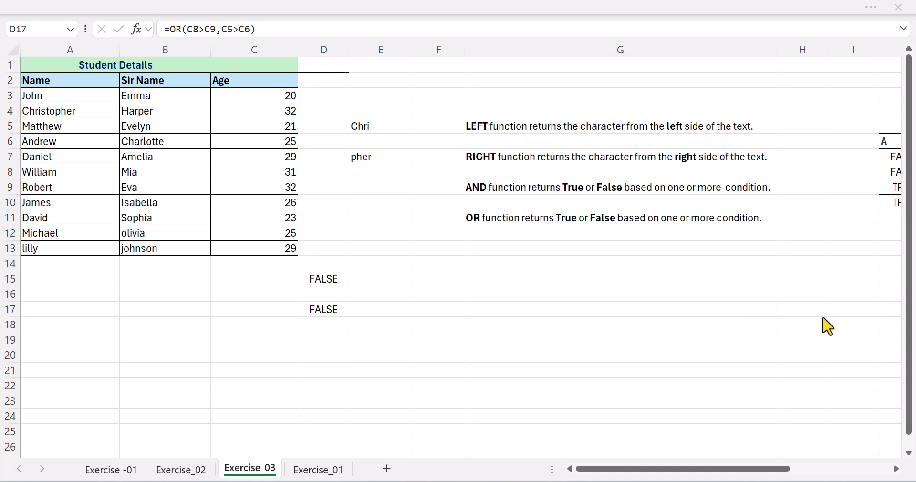
scroll(827, 327, right, 5)
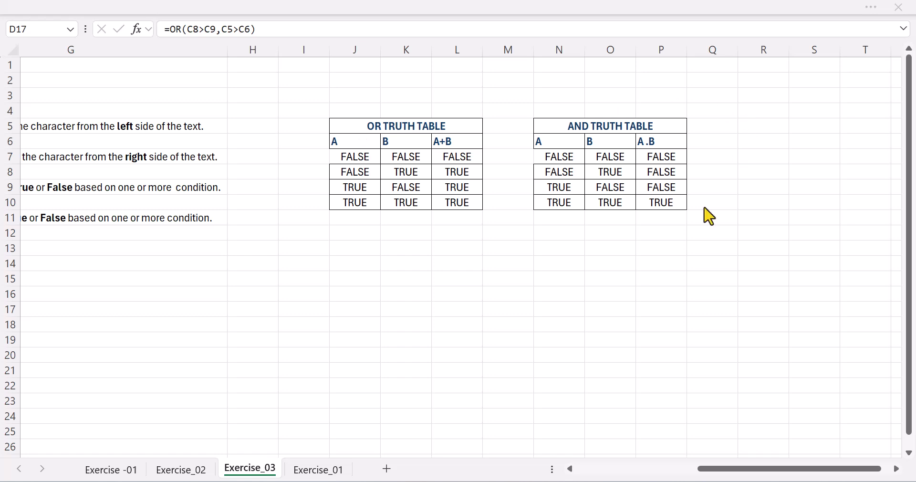
scroll(448, 319, left, 5)
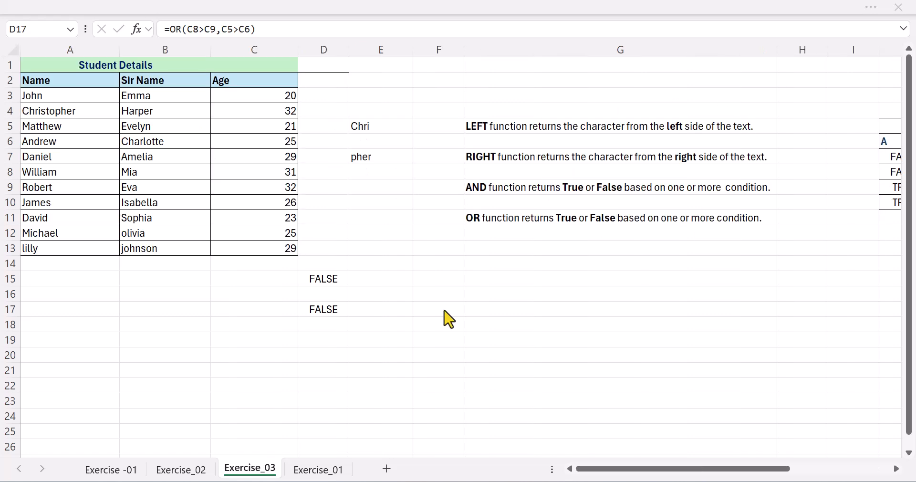